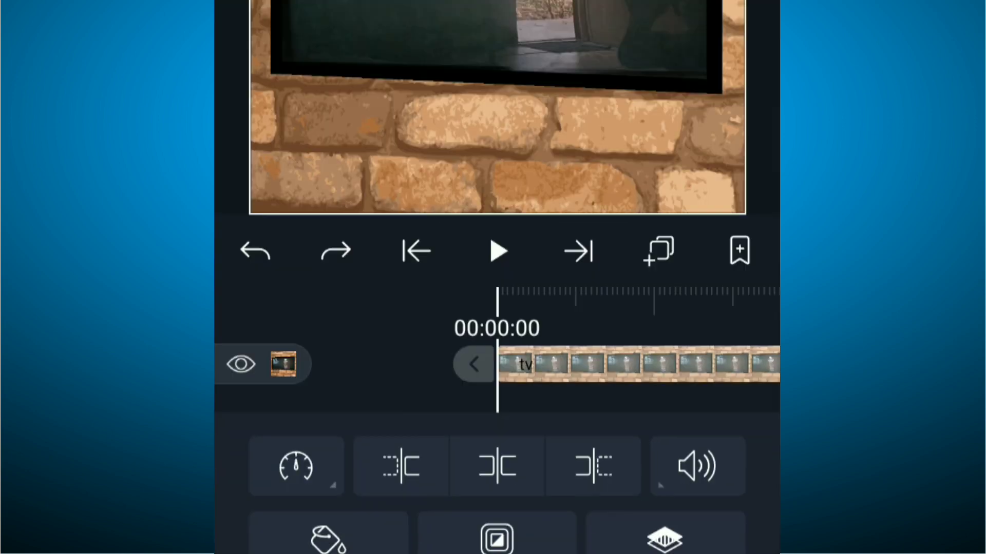
Duplicate the tv photo layer, name the copy 'tv blend', and hide it.
{"action": "left_click", "coordinate": [558, 507]}
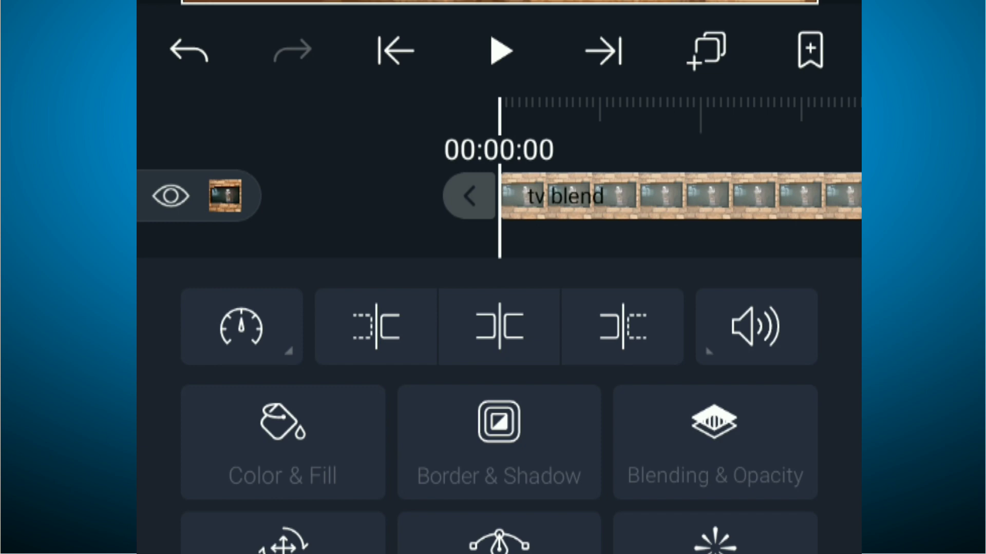
{"action": "left_click", "coordinate": [170, 196]}
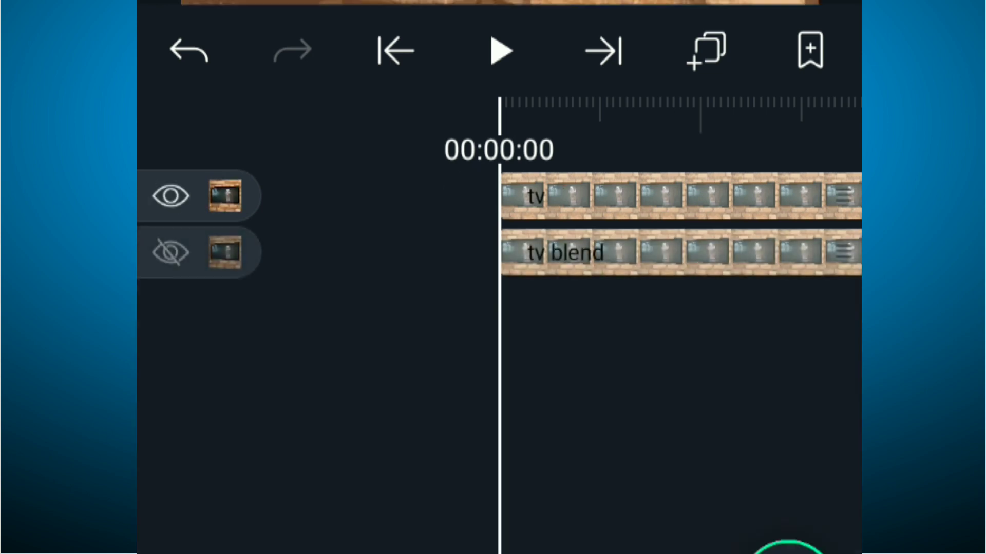
Add a freeform pink shape with points on the TV screen's four corners.
{"action": "left_click", "coordinate": [713, 507]}
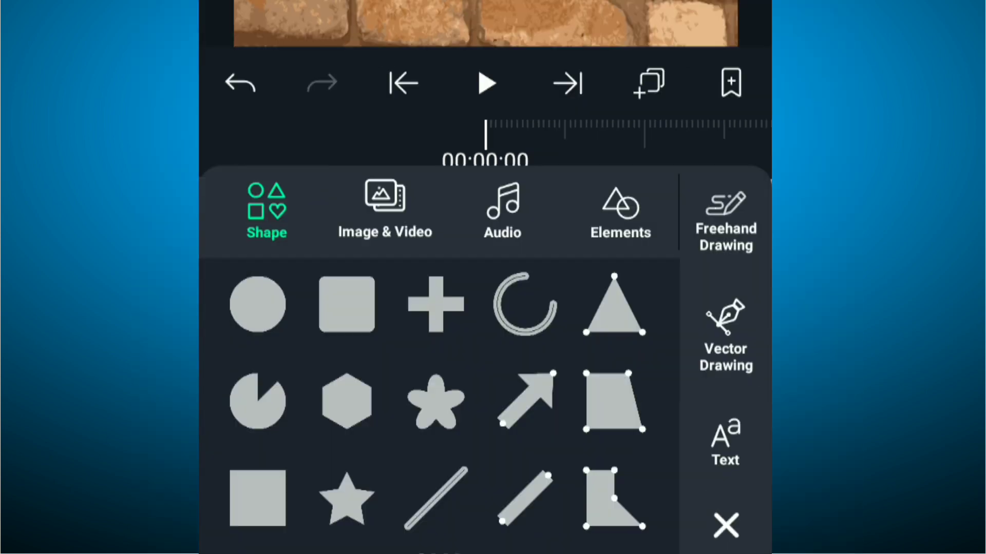
{"action": "left_click", "coordinate": [614, 500]}
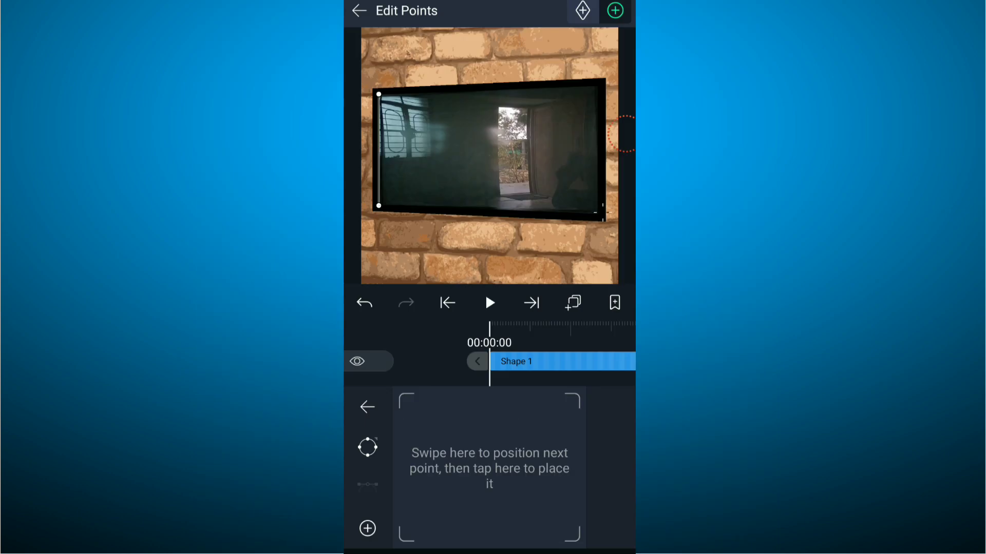
{"action": "left_click", "coordinate": [614, 465]}
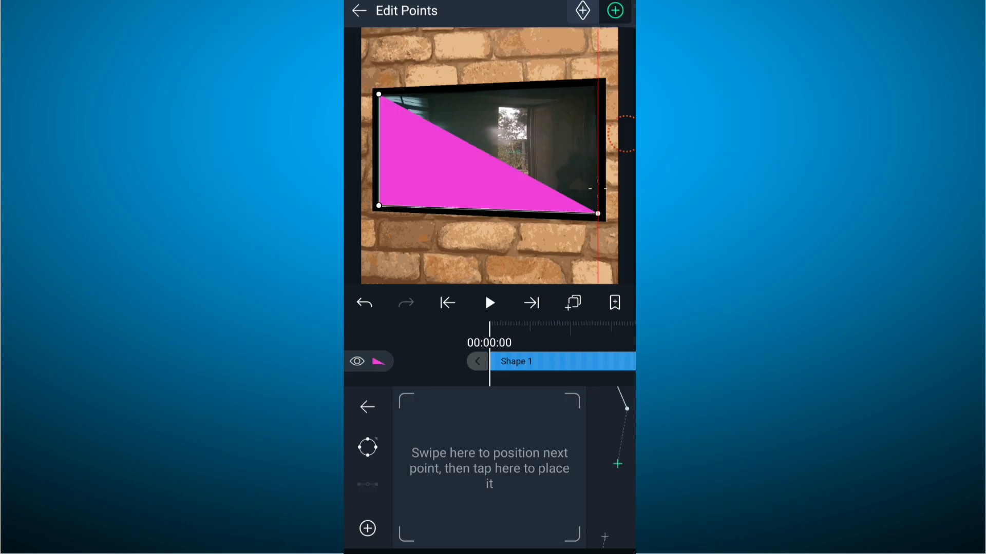
{"action": "left_click", "coordinate": [368, 447]}
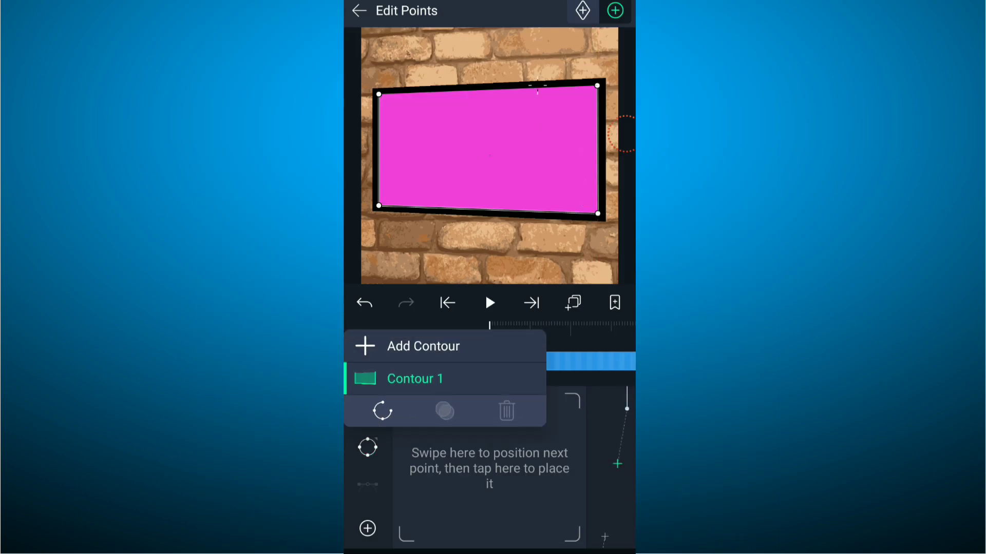
Select Shape 1 and the tv layer and combine them into Group and Mask 1.
{"action": "left_click", "coordinate": [359, 9]}
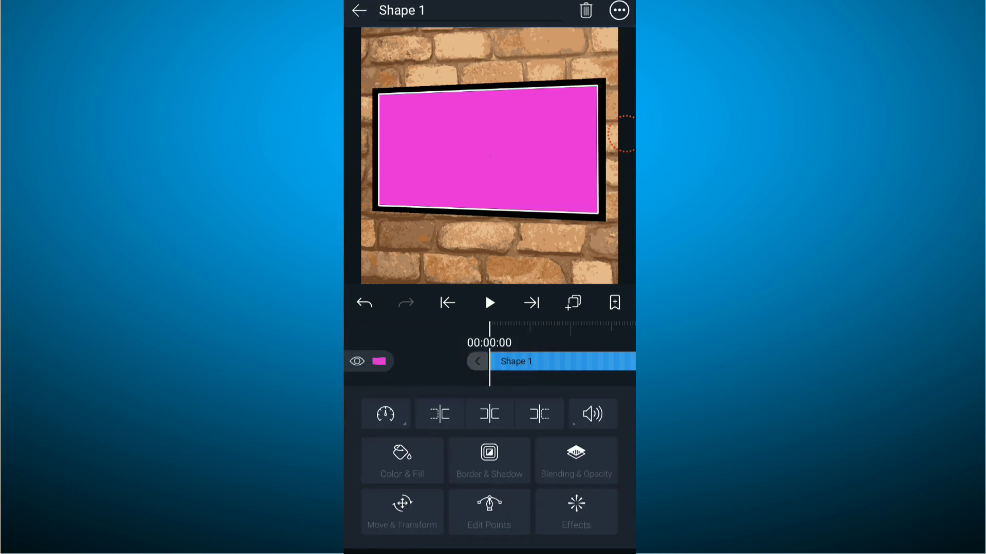
{"action": "key", "text": "Escape"}
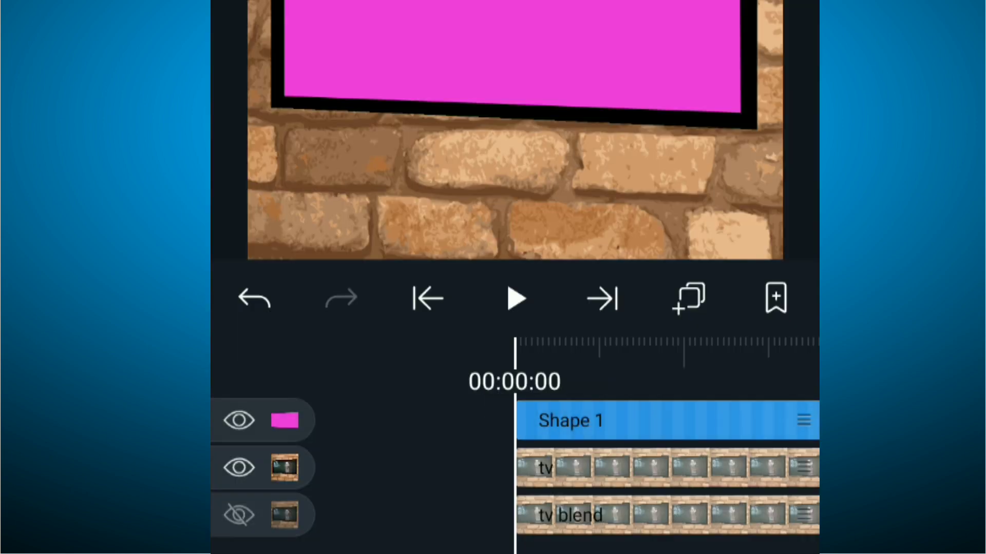
{"action": "left_click", "coordinate": [262, 420]}
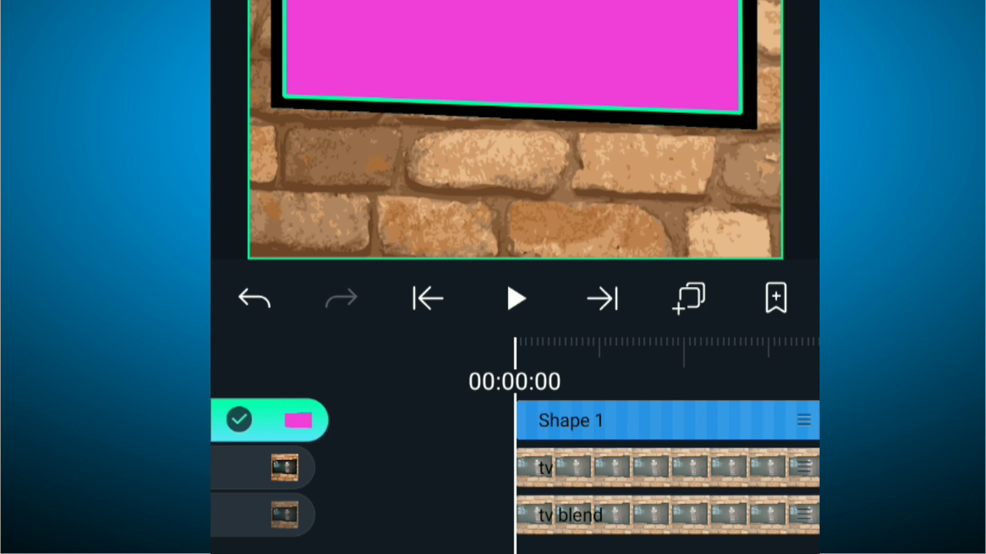
{"action": "left_click", "coordinate": [262, 468]}
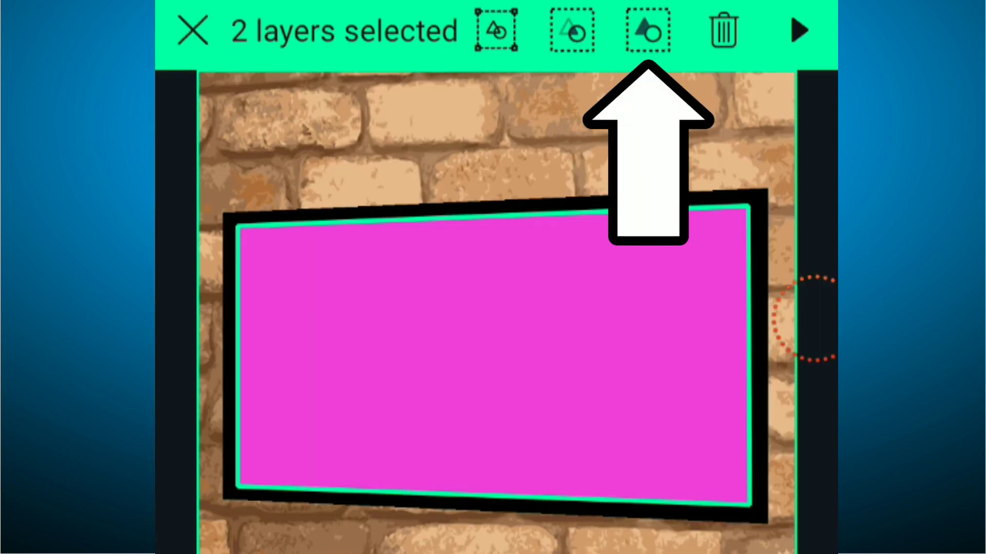
{"action": "left_click", "coordinate": [648, 31]}
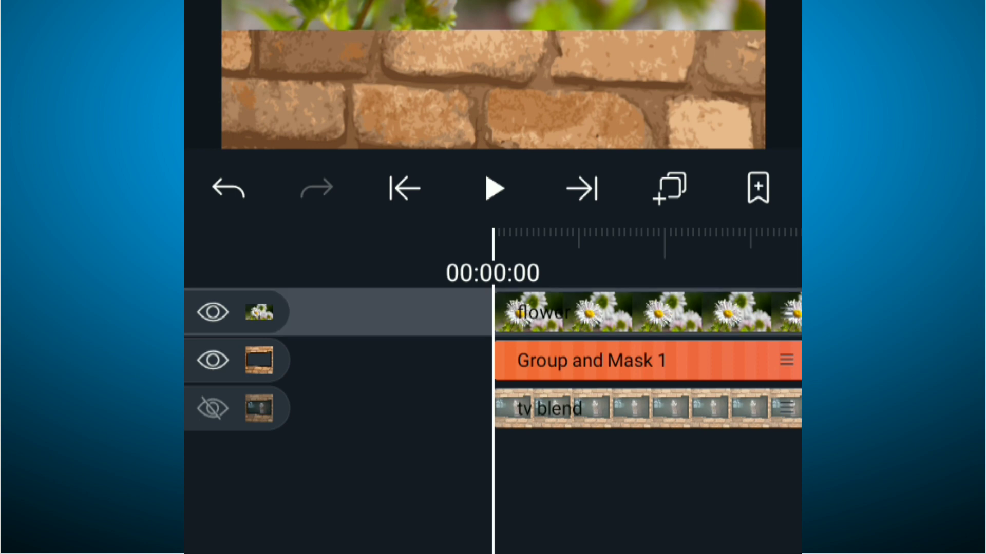
Move the flower layer below Group and Mask 1 in the timeline.
{"action": "left_click_drag", "start_coordinate": [258, 312], "coordinate": [260, 360]}
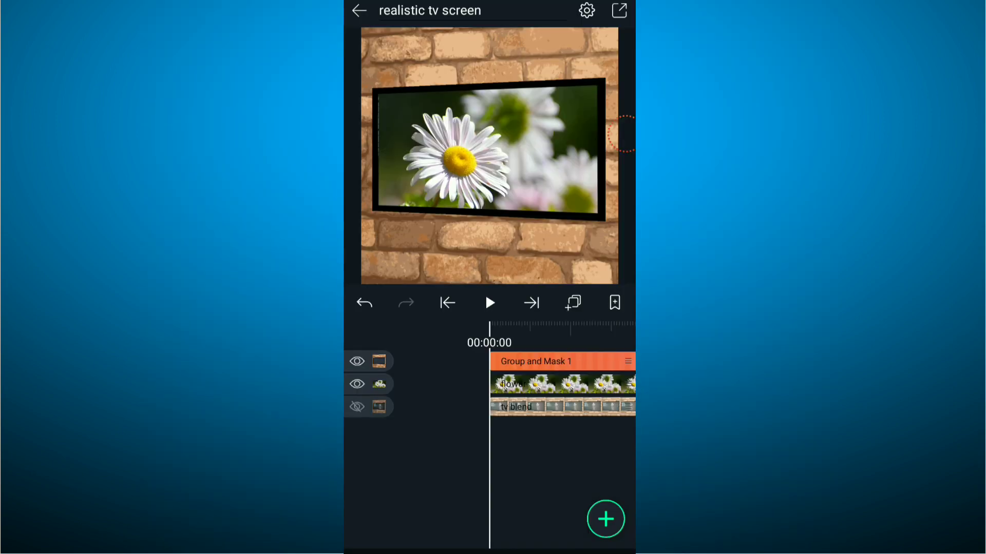
Give the flower video a Flip Layer effect with an angle of about 3.8°.
{"action": "left_click", "coordinate": [550, 383]}
{"action": "left_click", "coordinate": [490, 460]}
{"action": "left_click", "coordinate": [513, 406]}
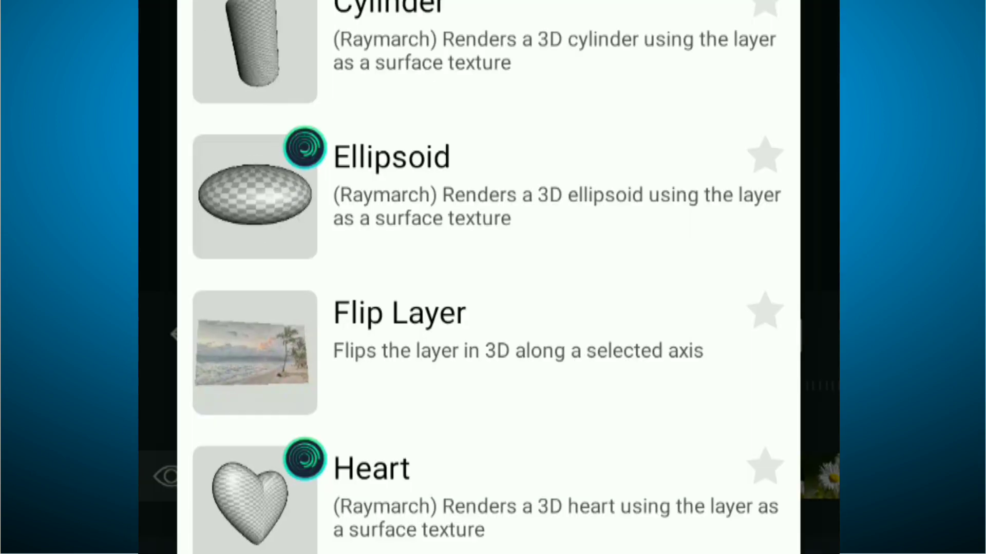
{"action": "left_click", "coordinate": [401, 311]}
{"action": "left_click_drag", "start_coordinate": [539, 445], "coordinate": [502, 446]}
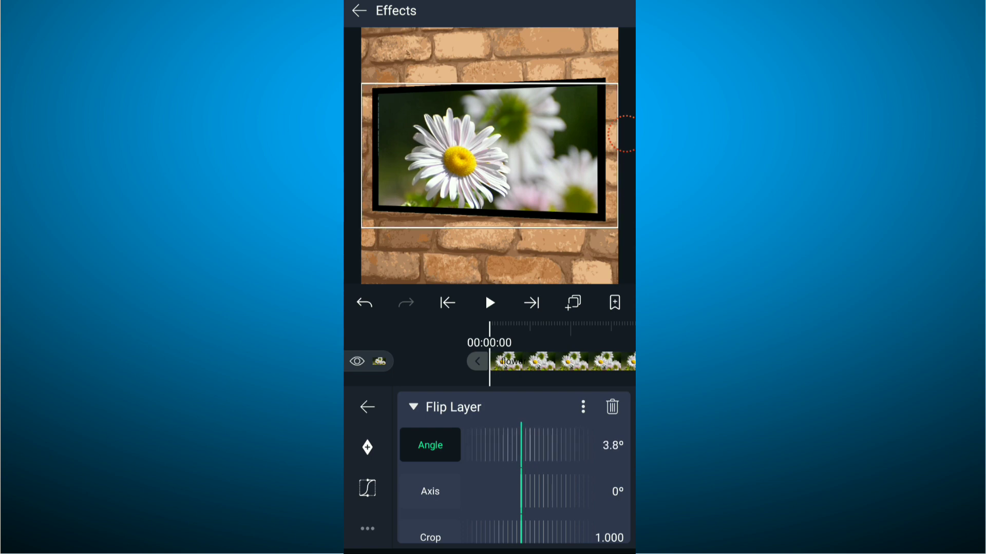
{"action": "left_click", "coordinate": [367, 407]}
{"action": "left_click", "coordinate": [403, 454]}
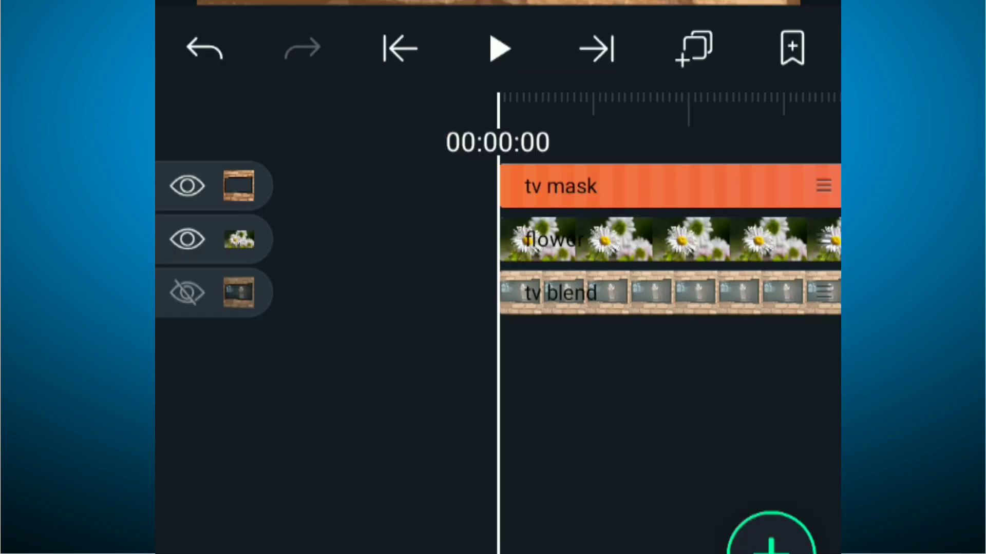
Unhide tv blend above the flower clip, with Lighten > Screen blending at 65% opacity.
{"action": "left_click", "coordinate": [188, 293]}
{"action": "left_click_drag", "start_coordinate": [824, 292], "coordinate": [823, 239]}
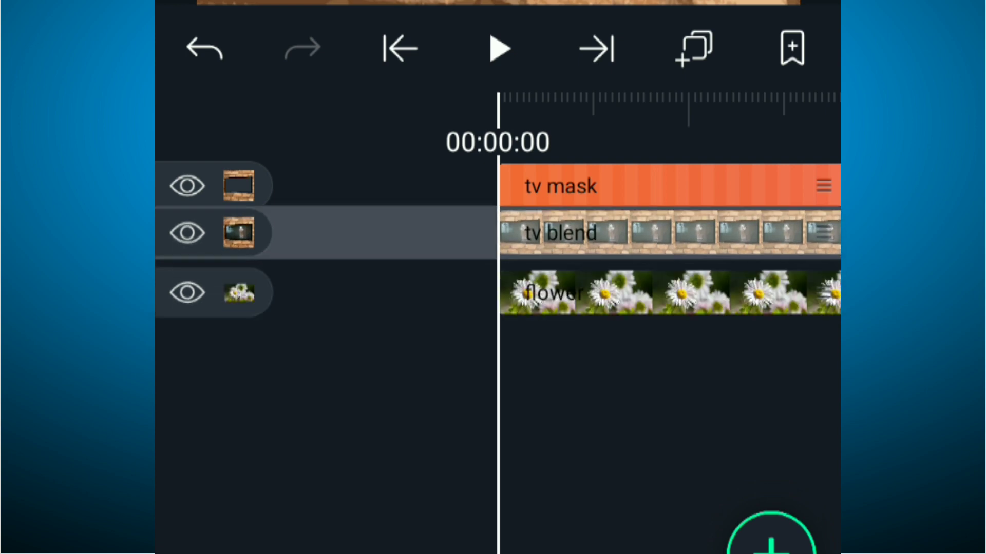
{"action": "left_click", "coordinate": [540, 384]}
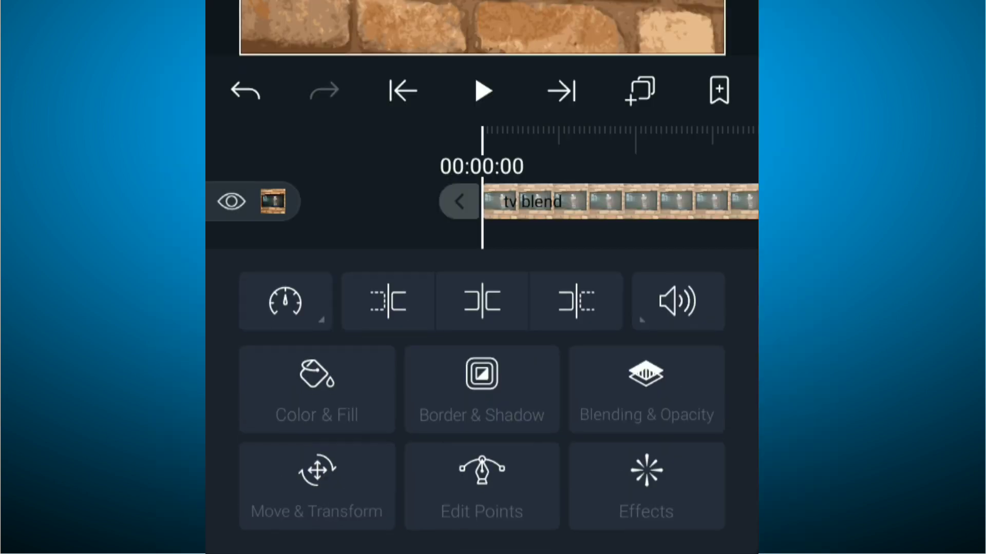
{"action": "left_click", "coordinate": [646, 388]}
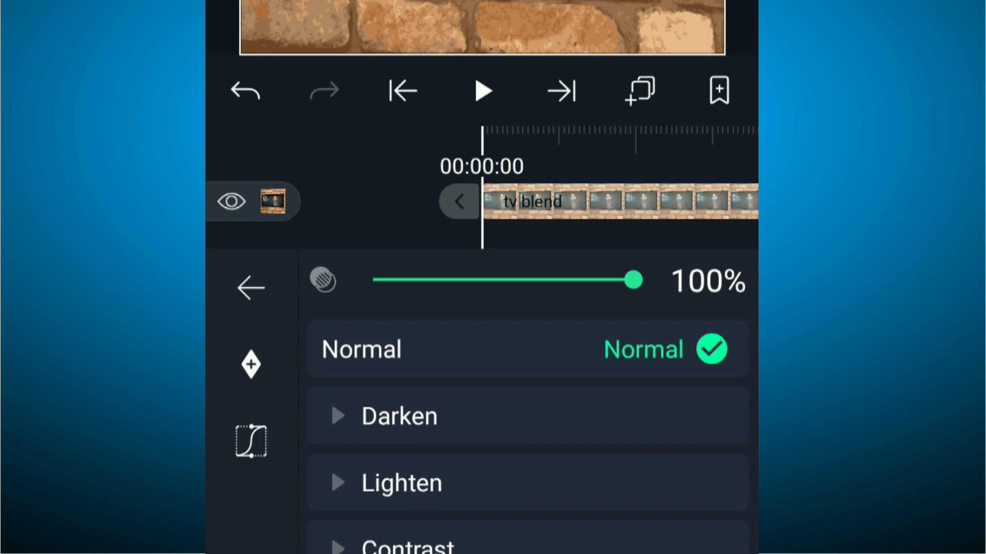
{"action": "left_click", "coordinate": [402, 483]}
{"action": "left_click", "coordinate": [353, 412]}
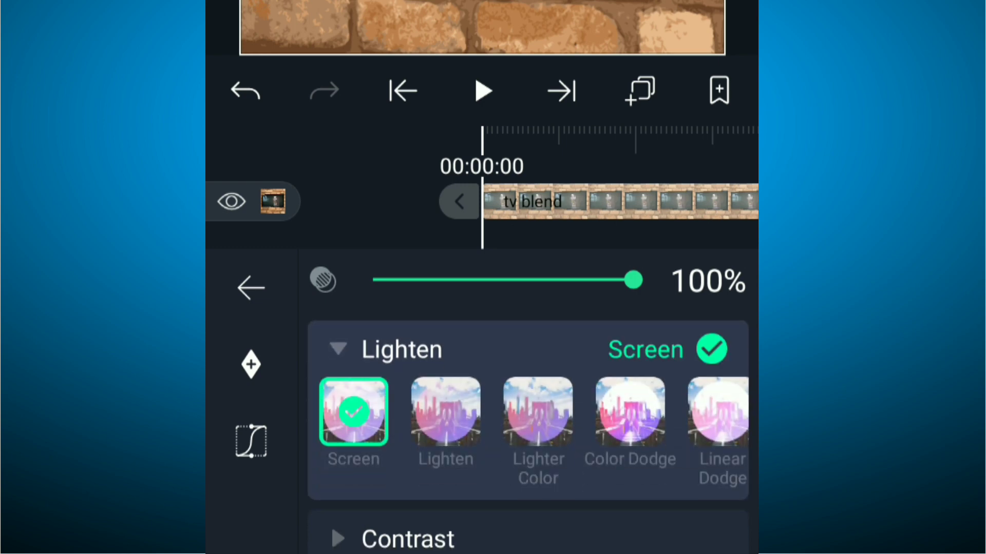
{"action": "left_click_drag", "start_coordinate": [633, 280], "coordinate": [530, 281]}
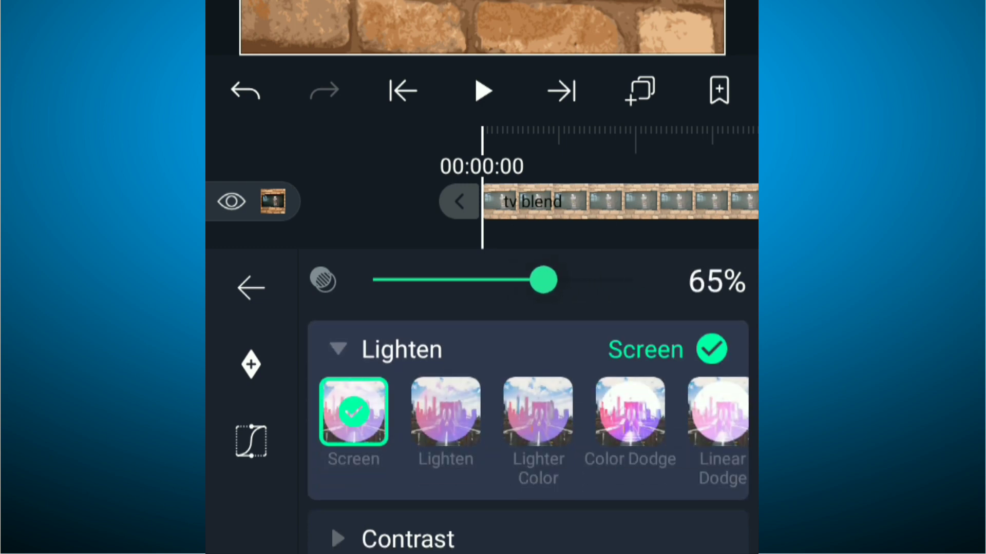